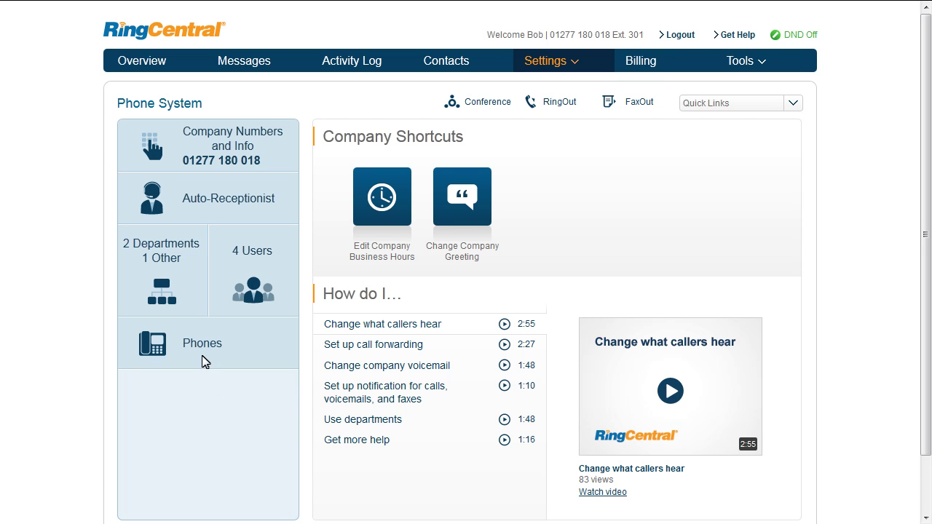
Open Call Handling for the Sales department (Ext. 2) from the Departments list
{"action": "left_click", "coordinate": [156, 275]}
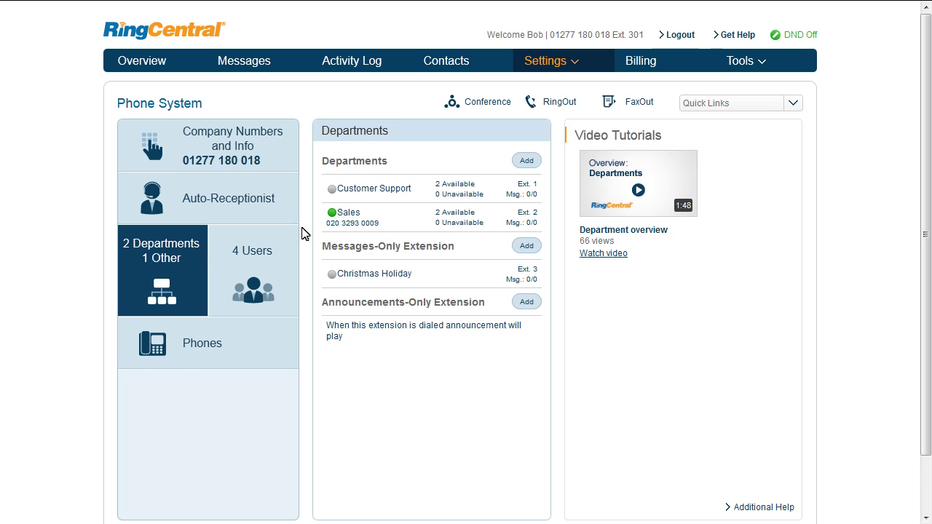
{"action": "left_click", "coordinate": [347, 218]}
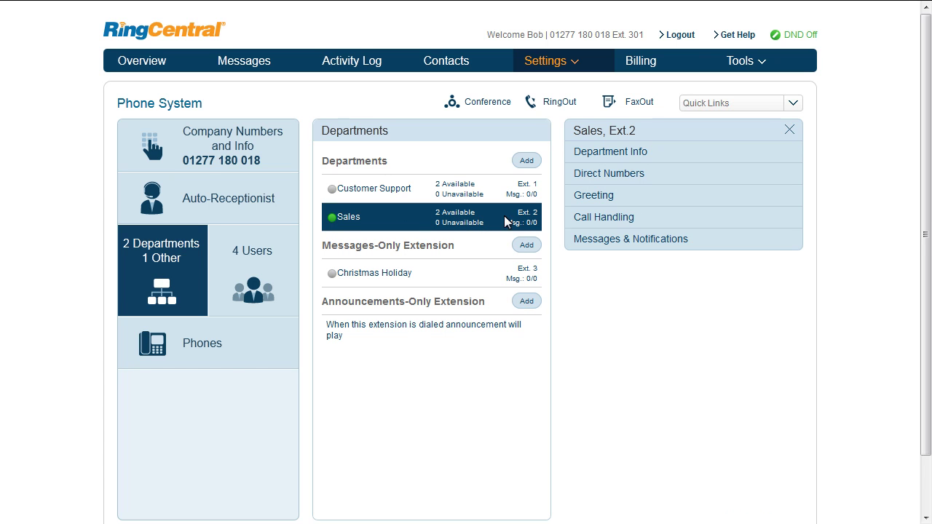
{"action": "left_click", "coordinate": [598, 219]}
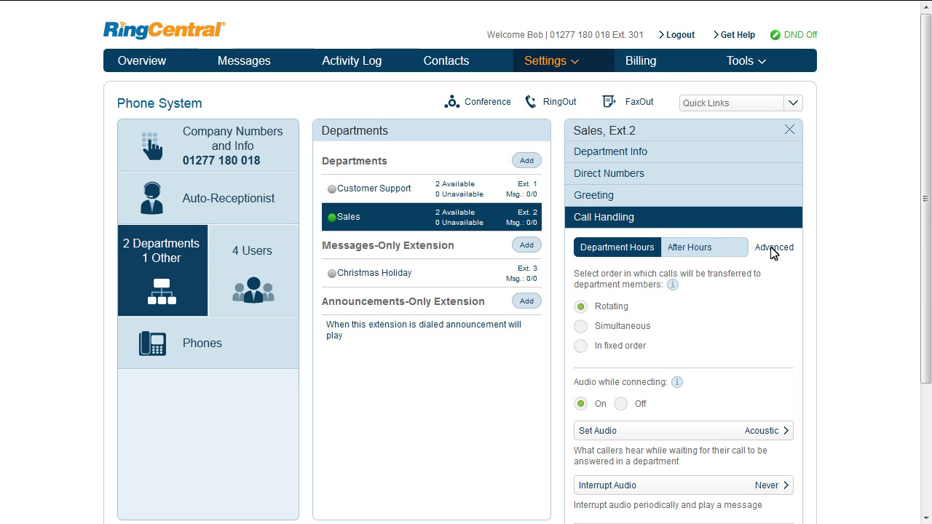
Add a new rule under Advanced Call Handling for Sales, defaulting to 'My Rule 1'
{"action": "left_click", "coordinate": [771, 247]}
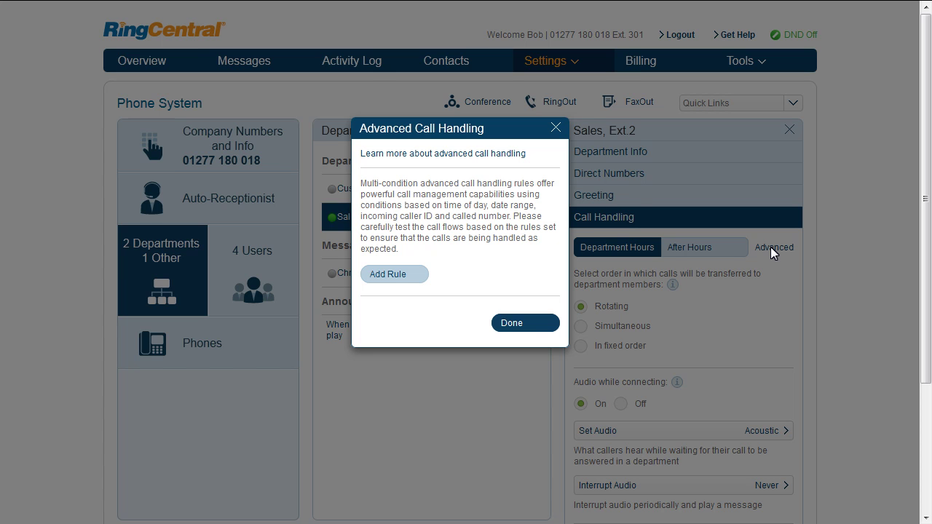
{"action": "left_click", "coordinate": [390, 276]}
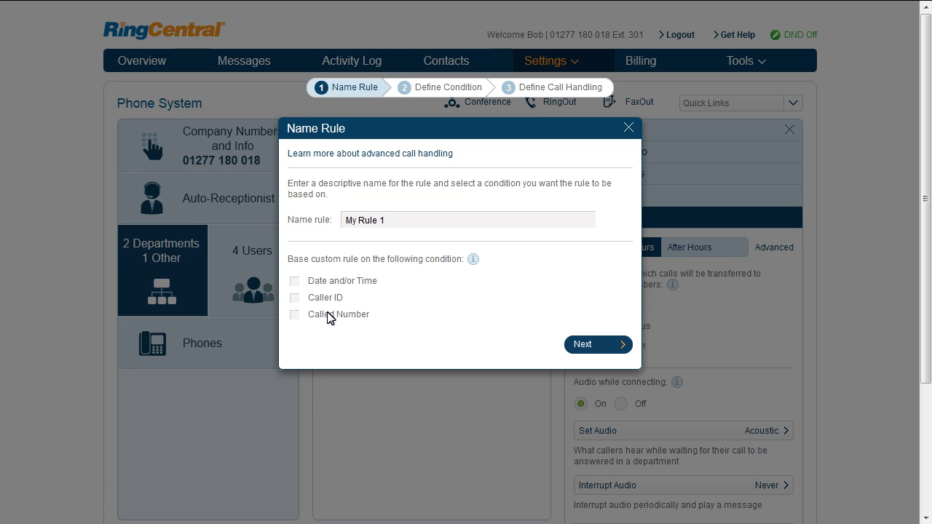
Rename the rule 'Jan 23 Convention' and base it on a Date and/or Time condition
{"action": "triple_click", "coordinate": [347, 221]}
{"action": "type", "text": "Jan 23 Convention"}
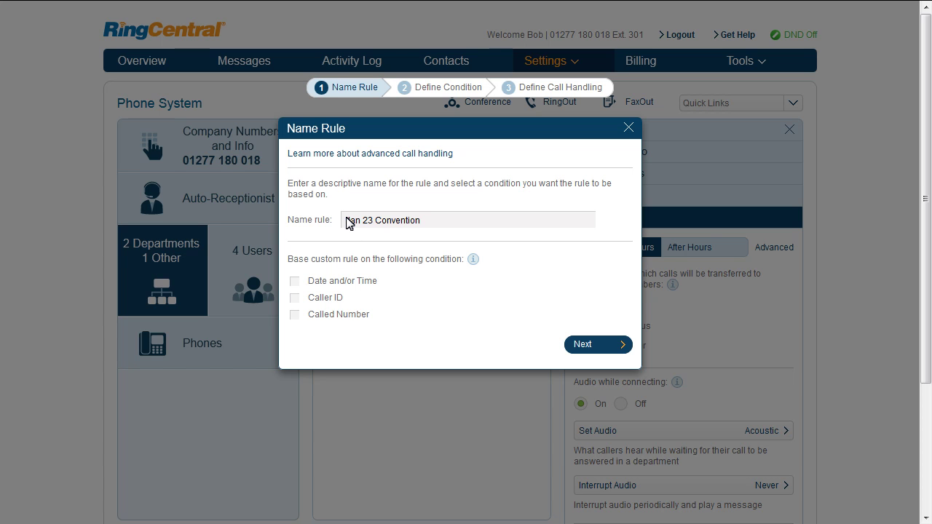
{"action": "left_click", "coordinate": [295, 281]}
Enable Monday 9:00 am–6:00 pm and copy those hours to Tuesday through Sunday
{"action": "left_click", "coordinate": [583, 344]}
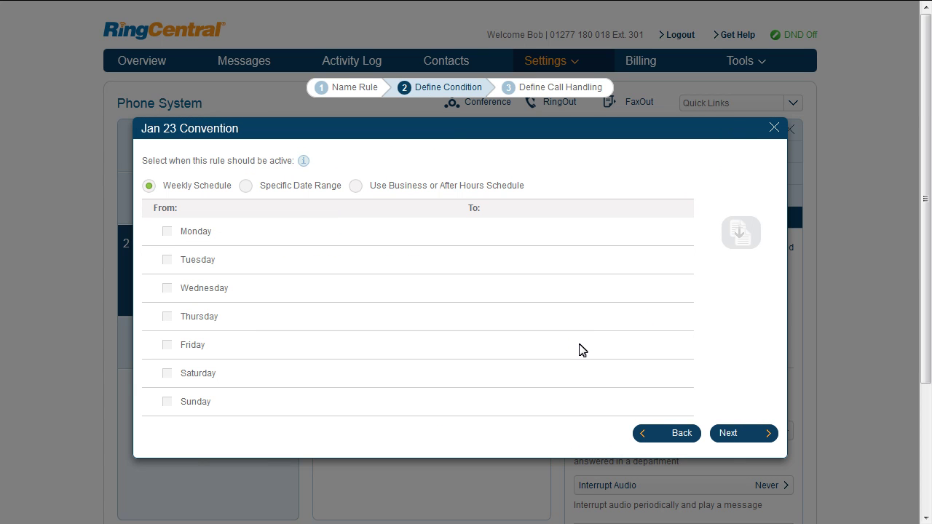
{"action": "left_click", "coordinate": [166, 232]}
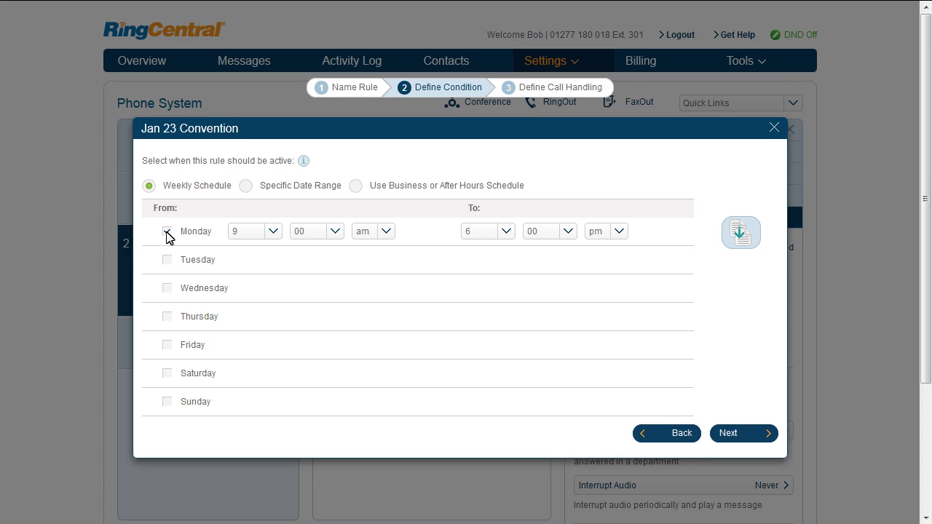
{"action": "left_click", "coordinate": [739, 237]}
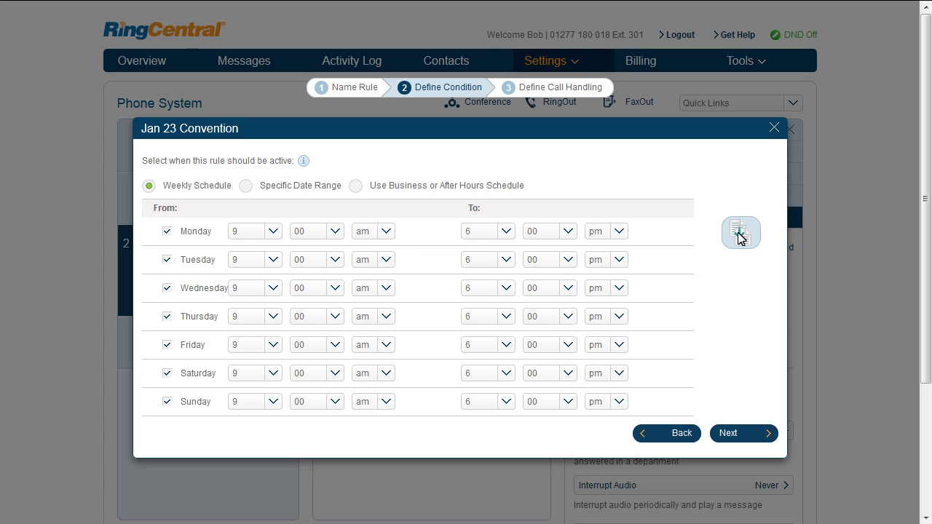
Make the rule active During Business Hours using the business-hours schedule instead of a date range
{"action": "left_click", "coordinate": [245, 185]}
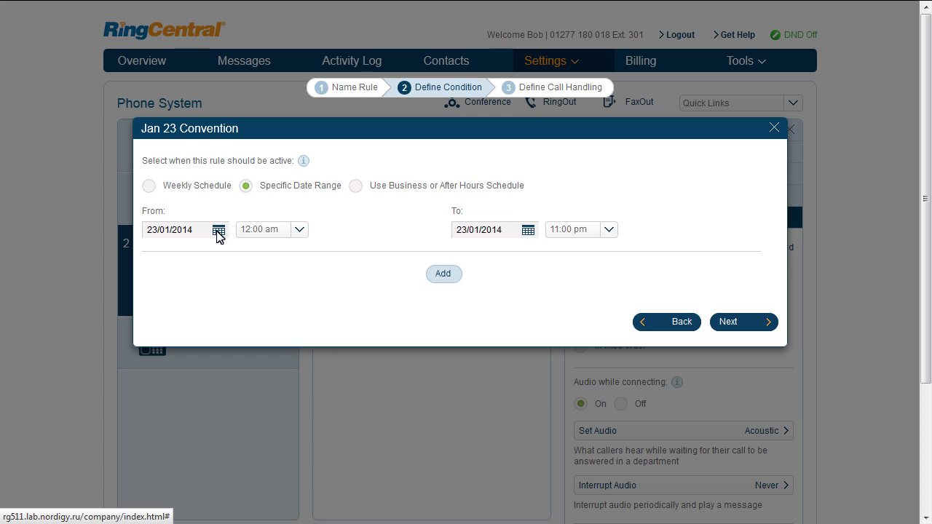
{"action": "left_click", "coordinate": [437, 275]}
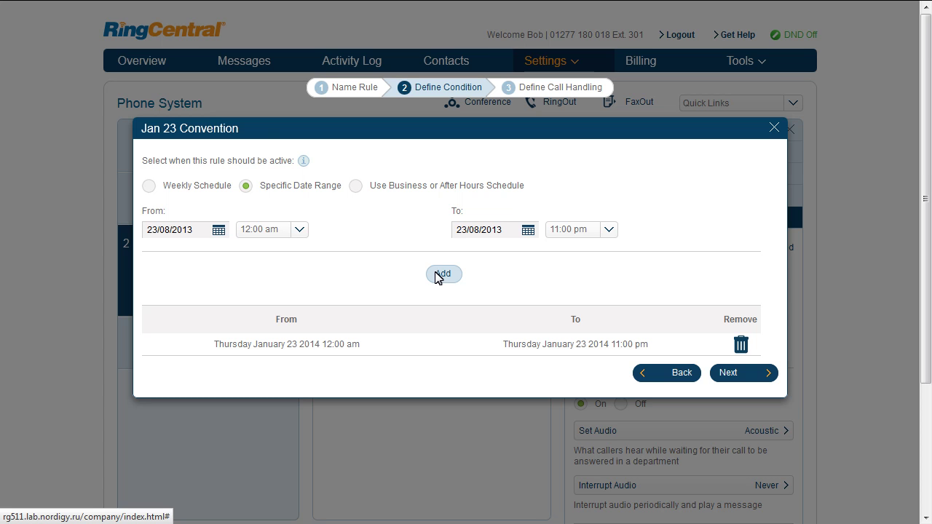
{"action": "left_click", "coordinate": [355, 186]}
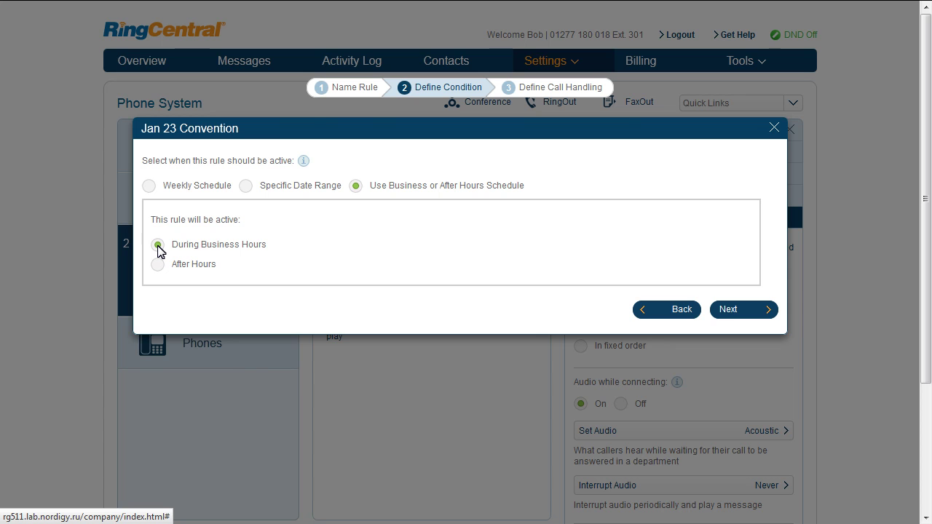
{"action": "left_click", "coordinate": [726, 311]}
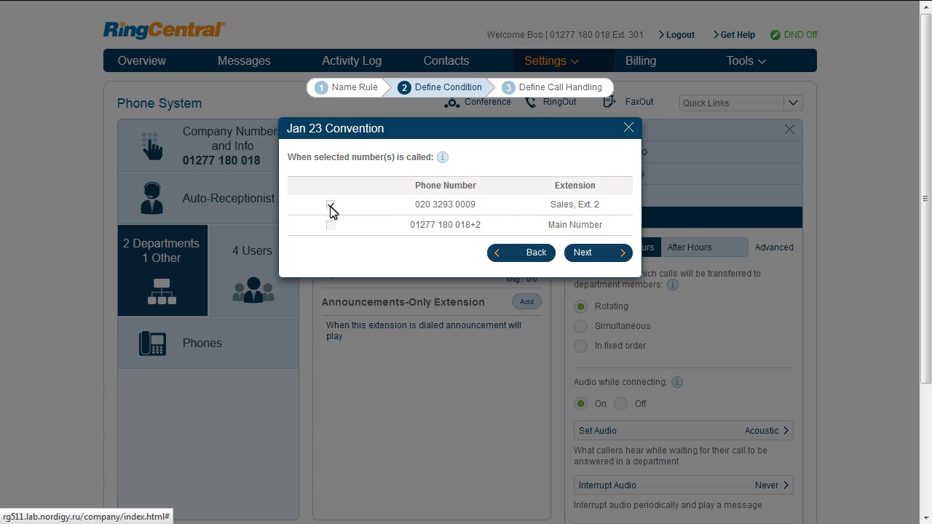
Apply the rule to the Sales, Ext. 2 number and accept the Conditions Summary
{"action": "left_click", "coordinate": [583, 253]}
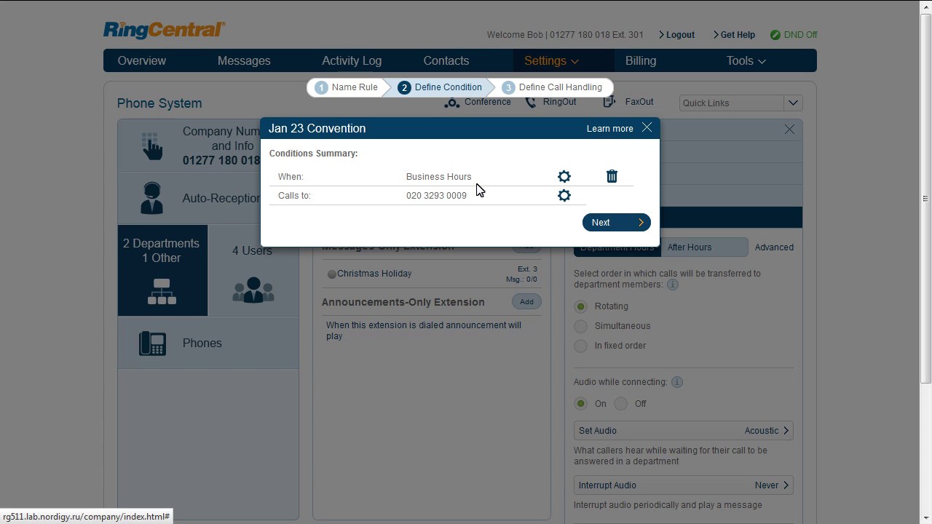
{"action": "left_click", "coordinate": [600, 224]}
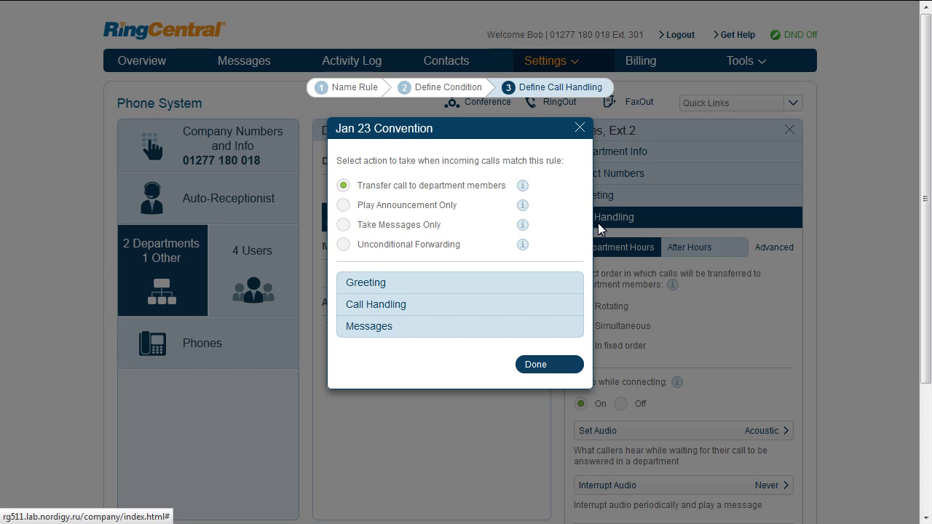
Set the rule to Unconditional Forwarding to an outside phone number and save it
{"action": "left_click", "coordinate": [343, 245]}
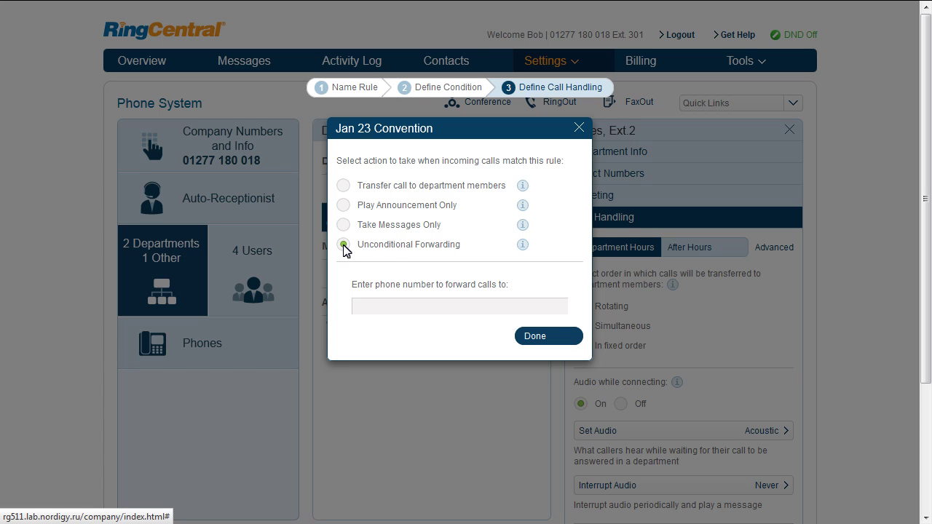
{"action": "left_click", "coordinate": [358, 306]}
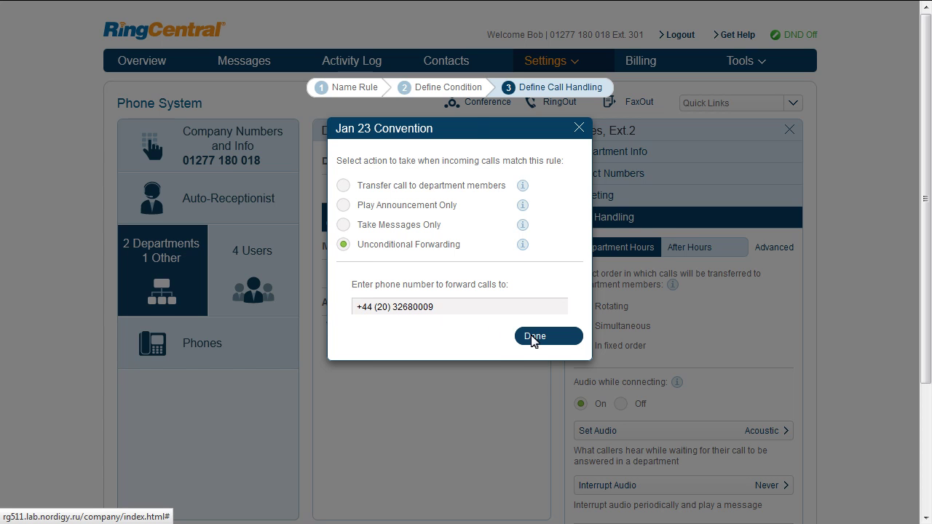
{"action": "left_click", "coordinate": [533, 337]}
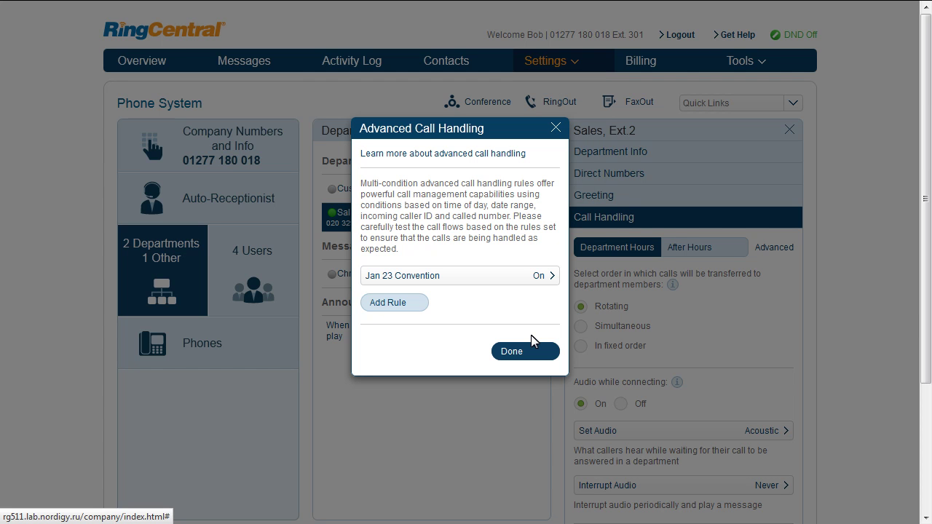